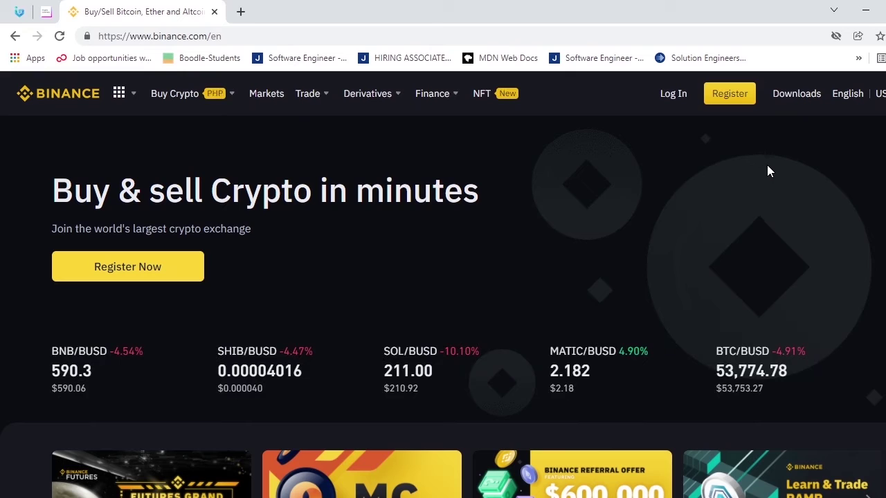
Go to the Binance Log In page, where the saved email and password are prefilled
{"action": "left_click", "coordinate": [673, 97]}
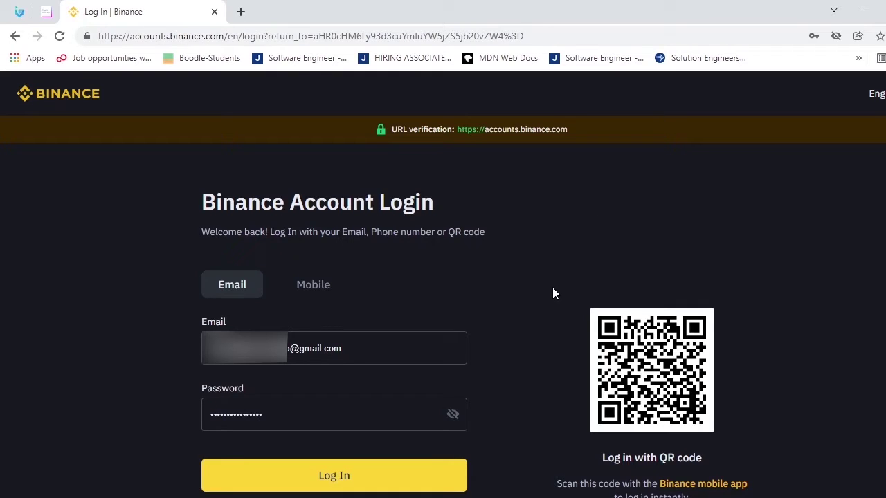
Submit the login, solve the slide puzzle, and enter the SMS verification code sent to the phone
{"action": "left_click", "coordinate": [372, 476]}
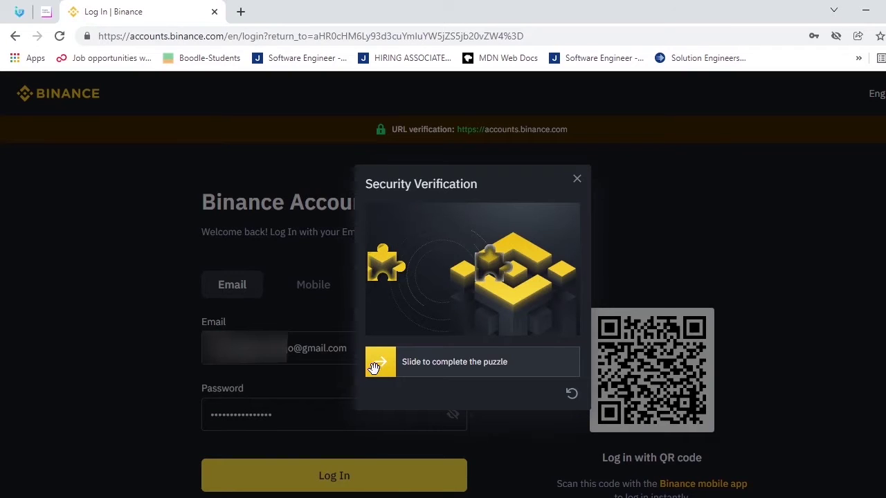
{"action": "left_click_drag", "start_coordinate": [377, 362], "coordinate": [492, 362]}
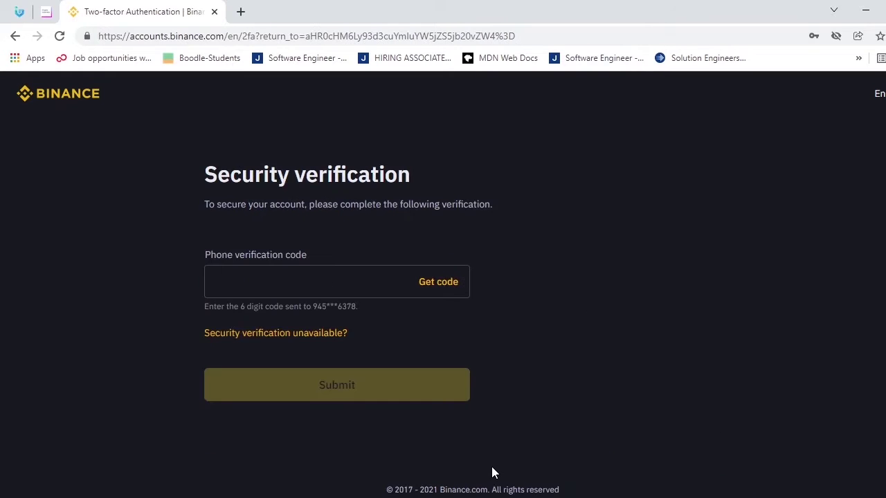
{"action": "left_click", "coordinate": [439, 283]}
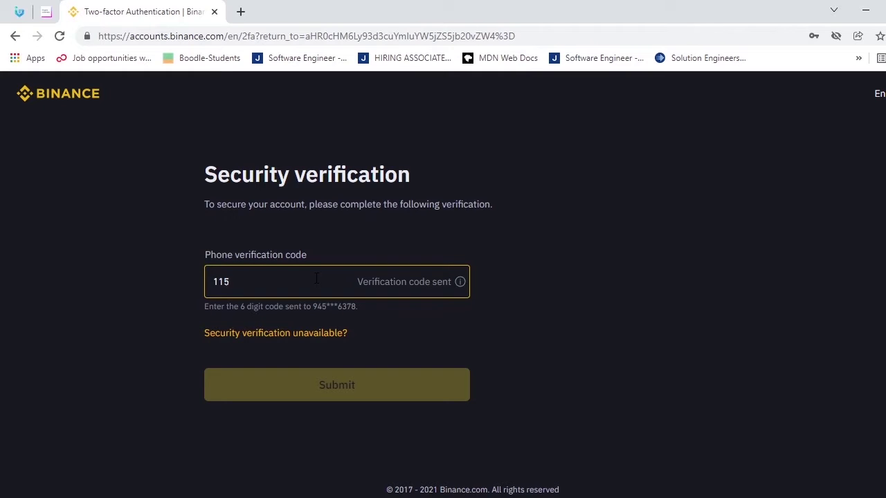
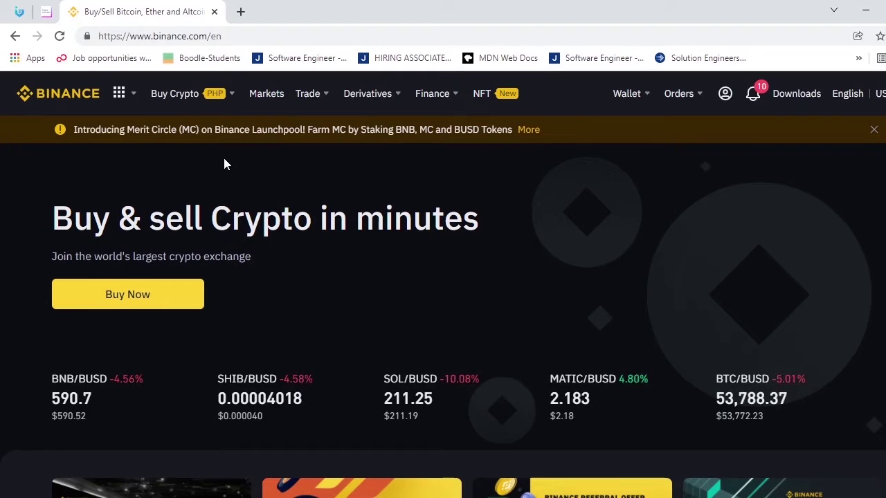
Go to P2P Trading under Buy Crypto and switch the buy offers from BTC to ETH
{"action": "mouse_move", "coordinate": [198, 102]}
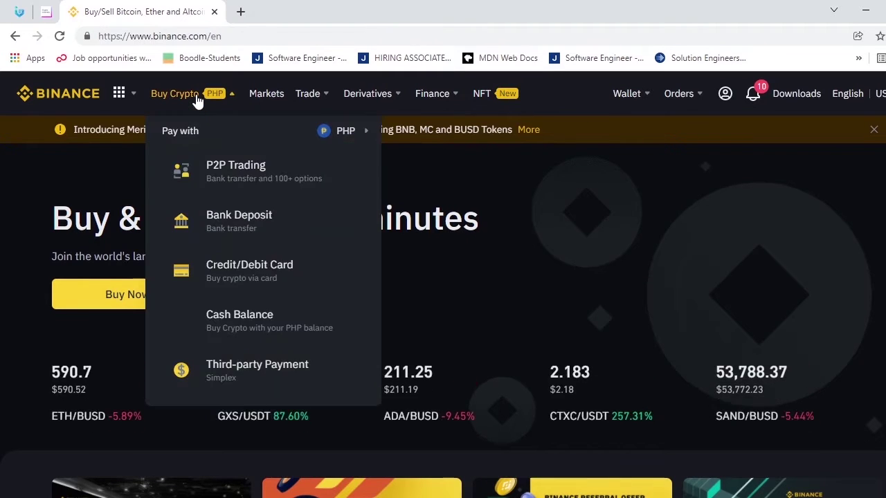
{"action": "left_click", "coordinate": [213, 169]}
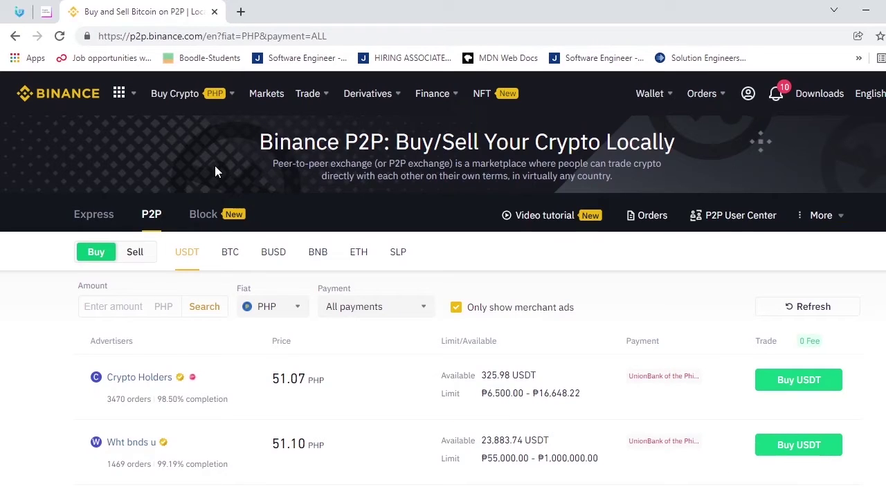
{"action": "left_click", "coordinate": [232, 260]}
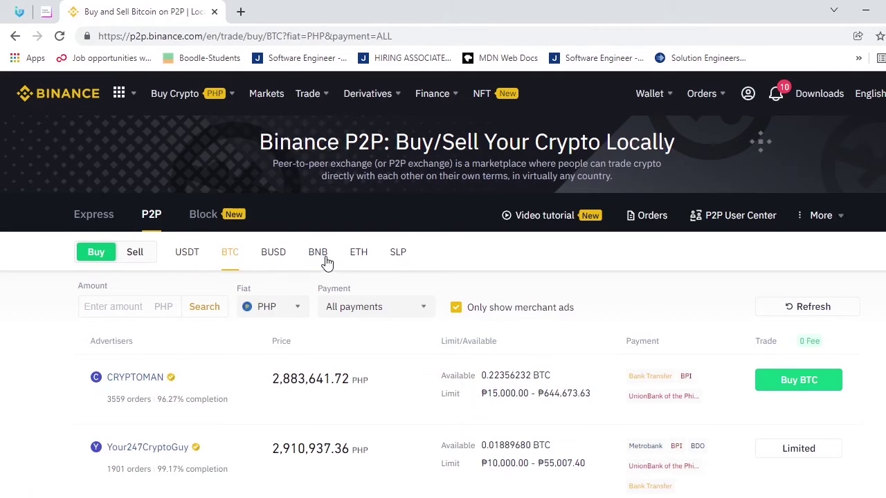
{"action": "left_click", "coordinate": [354, 256]}
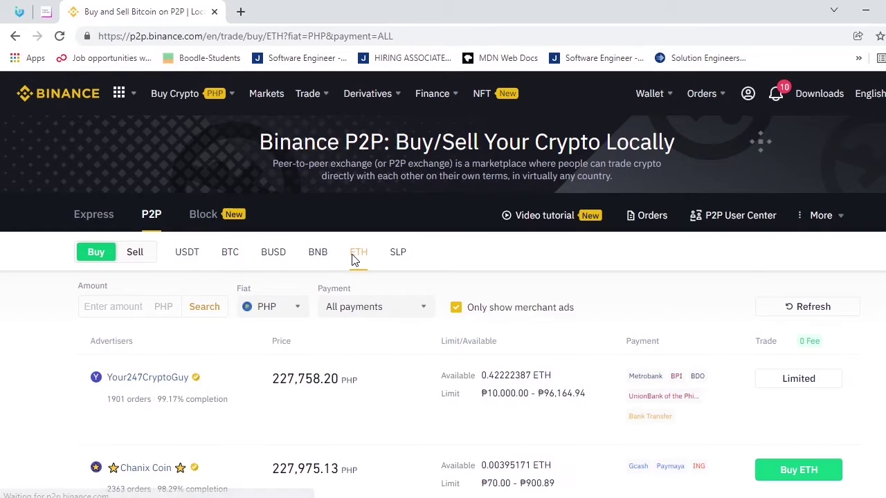
Highlight the P2P page heading and description, then toggle between the BTC and ETH offers
{"action": "left_click_drag", "start_coordinate": [260, 142], "coordinate": [675, 144]}
{"action": "left_click", "coordinate": [675, 143]}
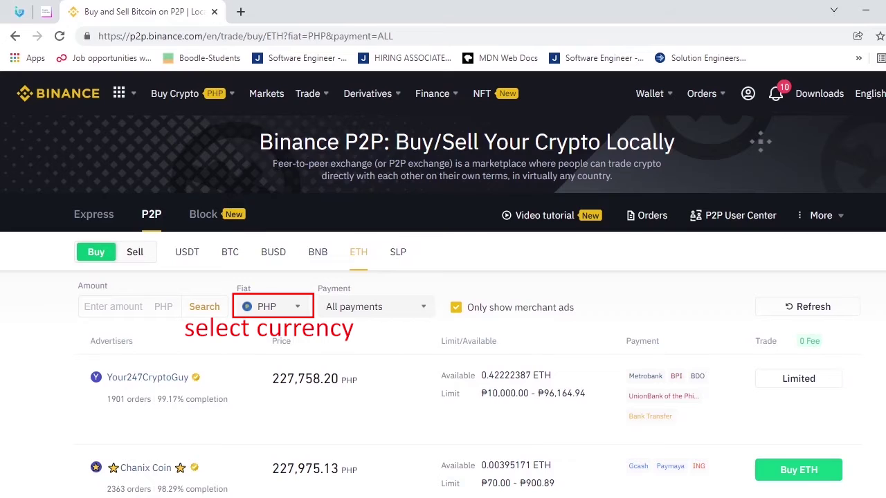
{"action": "left_click_drag", "start_coordinate": [272, 163], "coordinate": [617, 184]}
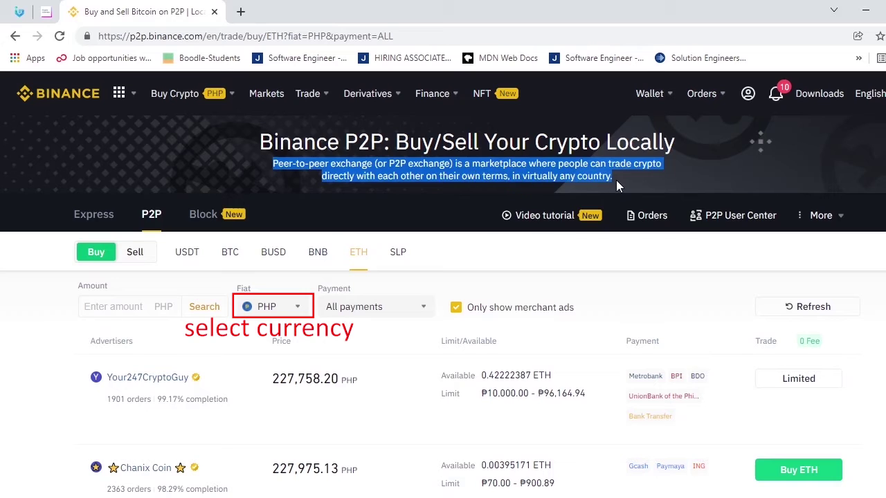
{"action": "left_click", "coordinate": [618, 185]}
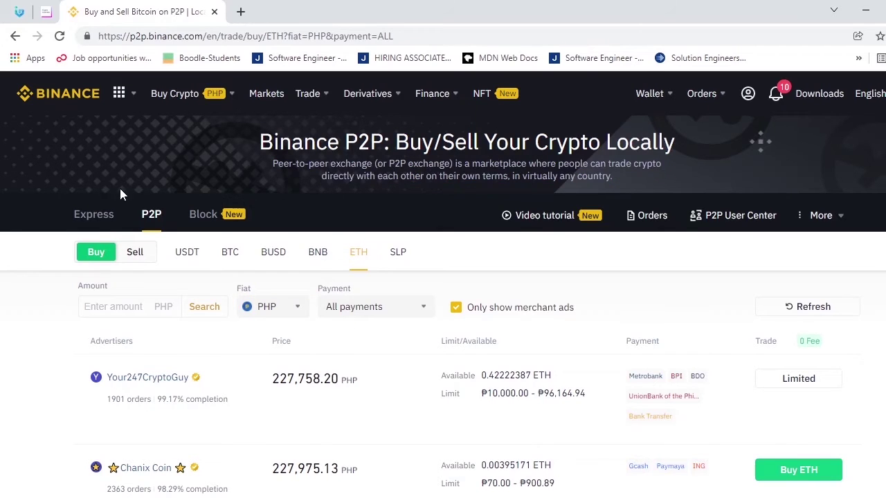
{"action": "left_click", "coordinate": [230, 257]}
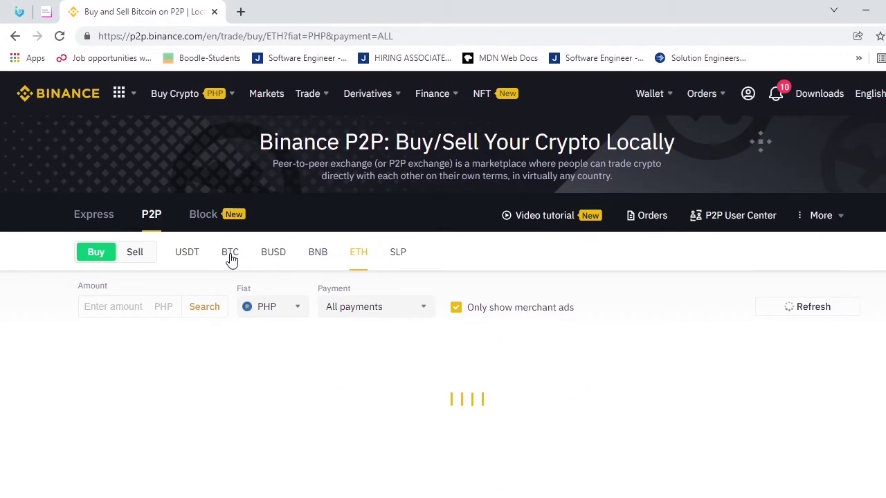
{"action": "left_click", "coordinate": [355, 257]}
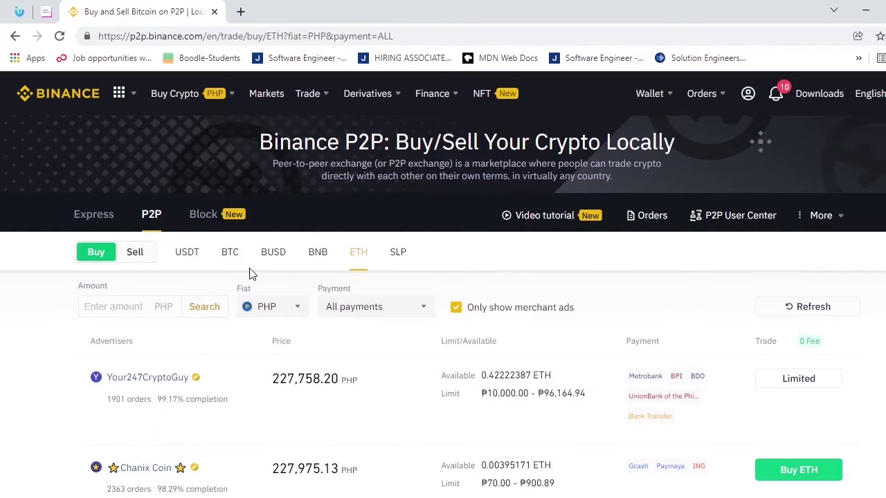
Switch the P2P buy listing to USDT offers priced in PHP
{"action": "left_click", "coordinate": [183, 259]}
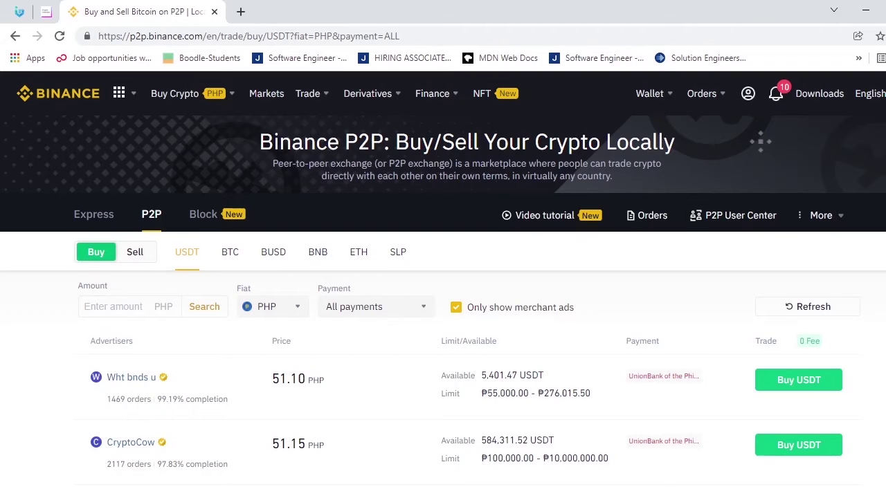
{"action": "scroll", "coordinate": [796, 443], "scroll_direction": "down", "scroll_amount": 2}
{"action": "scroll", "coordinate": [443, 284], "scroll_direction": "down", "scroll_amount": 3}
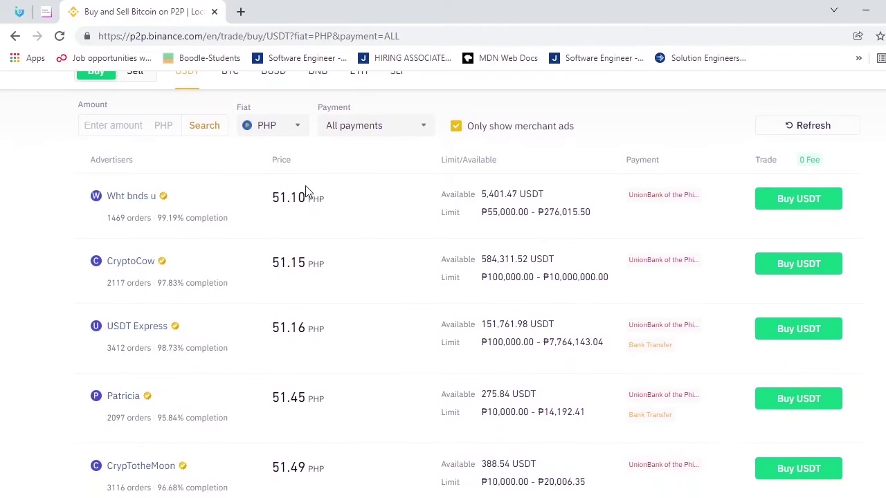
{"action": "left_click_drag", "start_coordinate": [274, 194], "coordinate": [330, 206]}
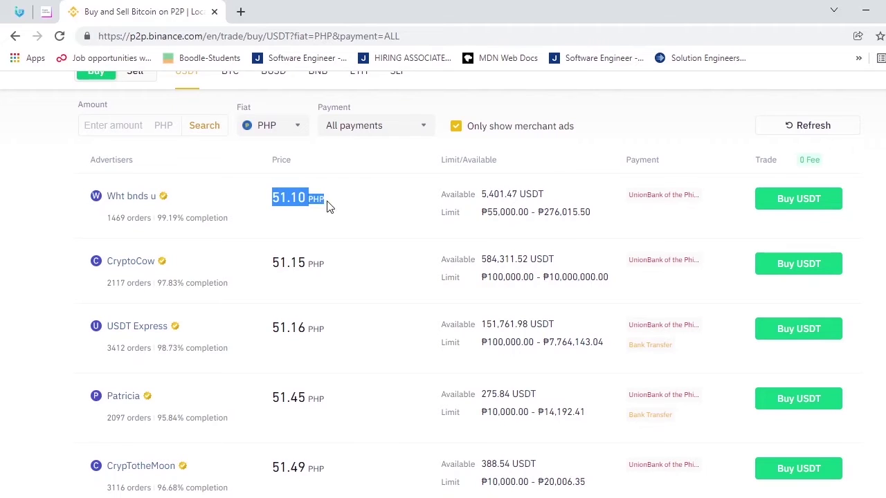
{"action": "left_click_drag", "start_coordinate": [273, 263], "coordinate": [311, 333]}
{"action": "left_click_drag", "start_coordinate": [280, 328], "coordinate": [307, 358]}
{"action": "left_click_drag", "start_coordinate": [275, 402], "coordinate": [307, 405]}
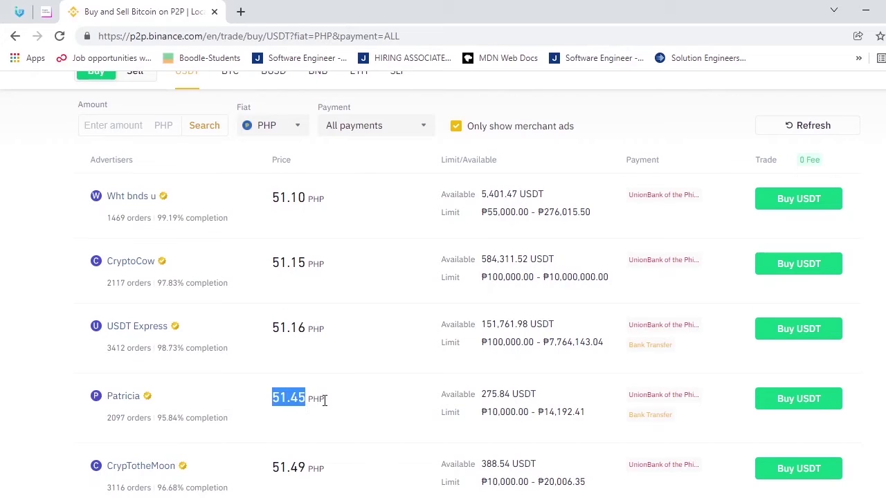
{"action": "left_click", "coordinate": [331, 401]}
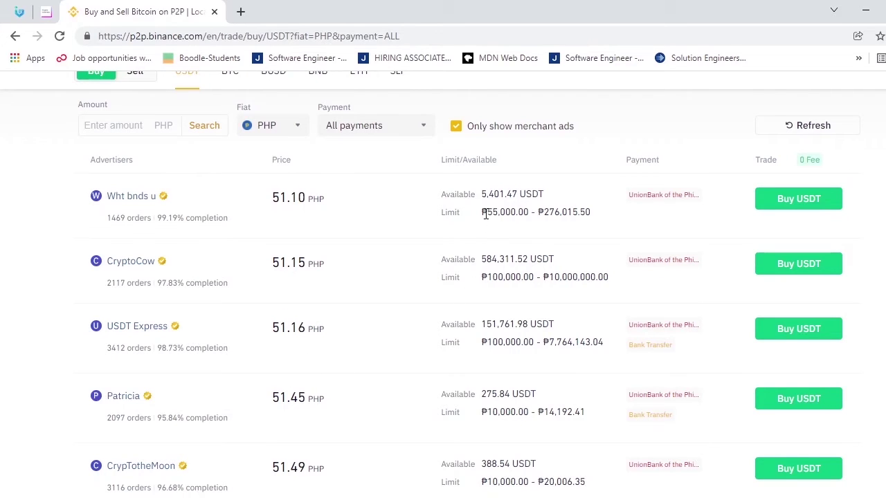
{"action": "left_click_drag", "start_coordinate": [483, 212], "coordinate": [592, 212]}
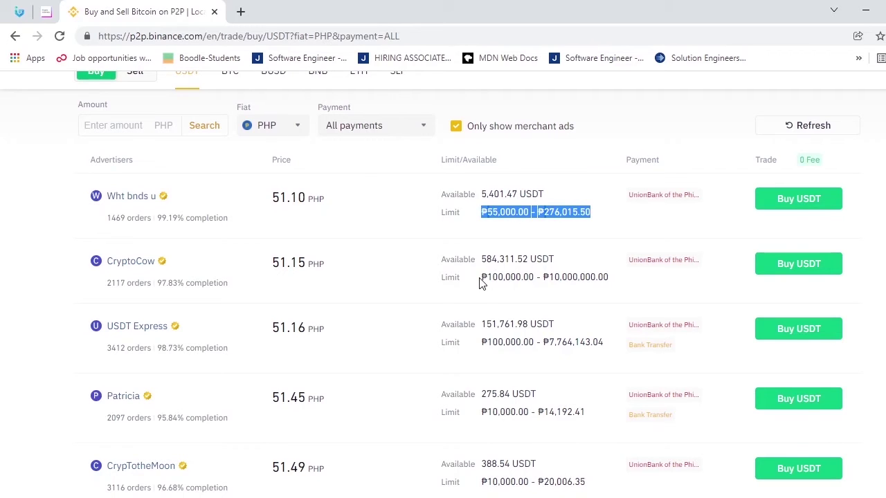
{"action": "left_click_drag", "start_coordinate": [481, 278], "coordinate": [612, 279]}
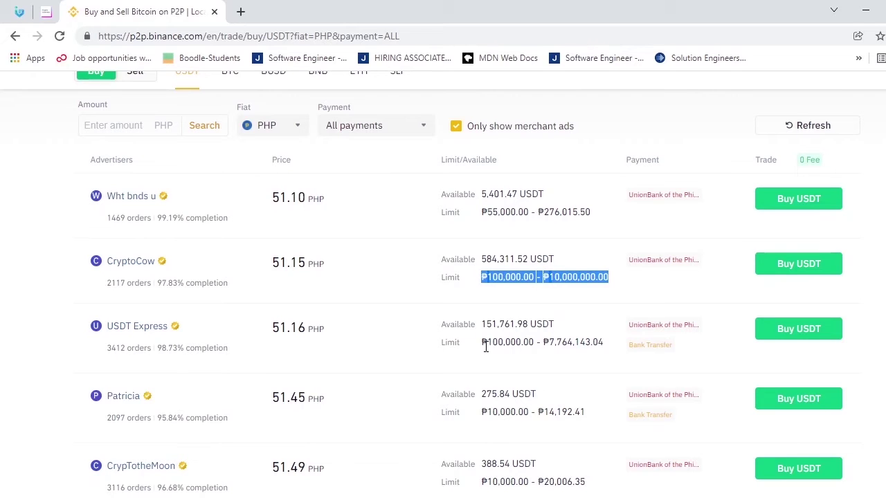
{"action": "left_click_drag", "start_coordinate": [484, 342], "coordinate": [534, 341]}
{"action": "left_click", "coordinate": [533, 343]}
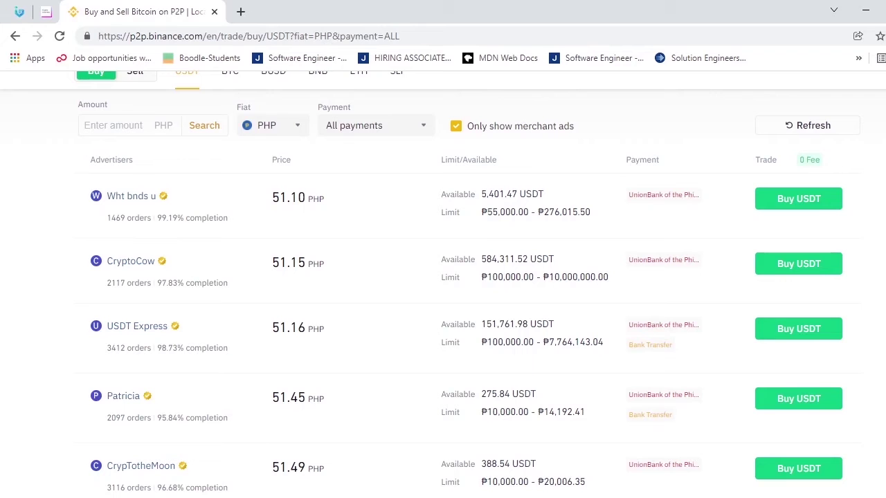
{"action": "scroll", "coordinate": [443, 277], "scroll_direction": "down", "scroll_amount": 1}
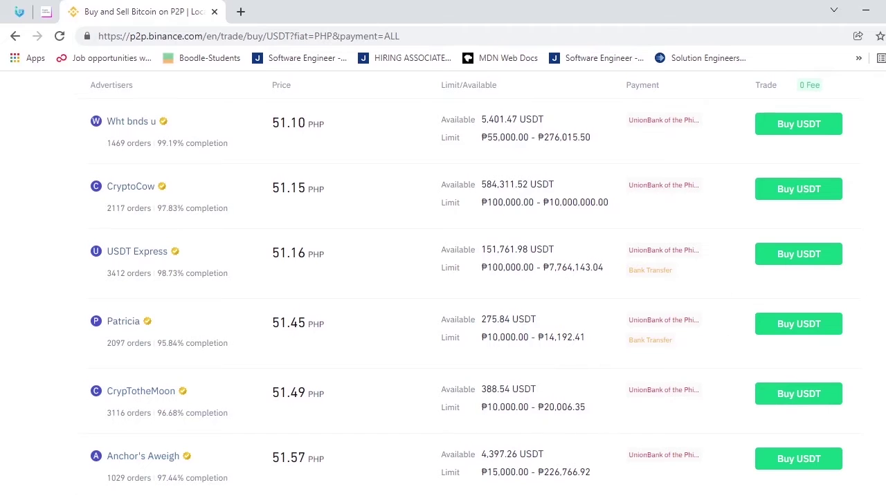
{"action": "scroll", "coordinate": [473, 264], "scroll_direction": "up", "scroll_amount": 2}
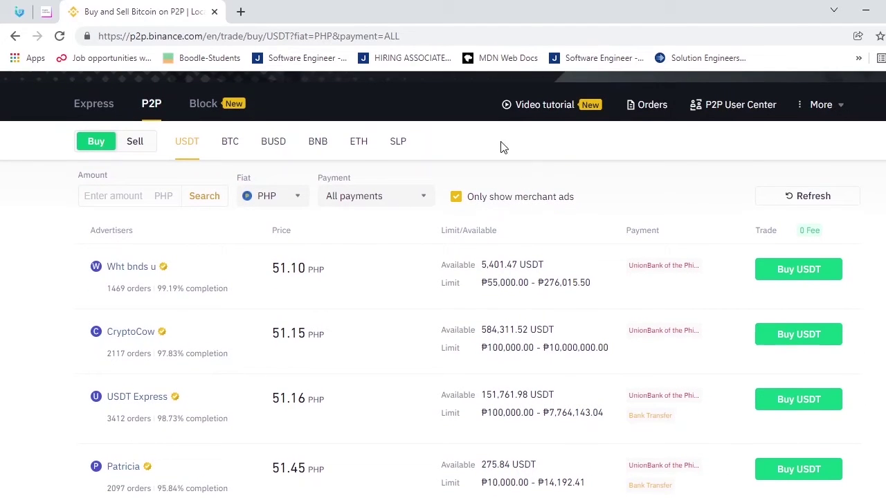
{"action": "left_click", "coordinate": [456, 201]}
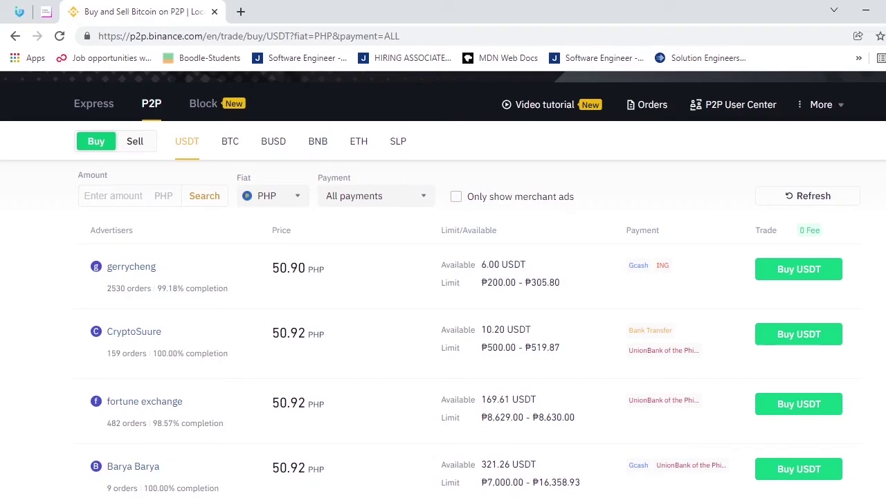
{"action": "scroll", "coordinate": [567, 210], "scroll_direction": "down", "scroll_amount": 1}
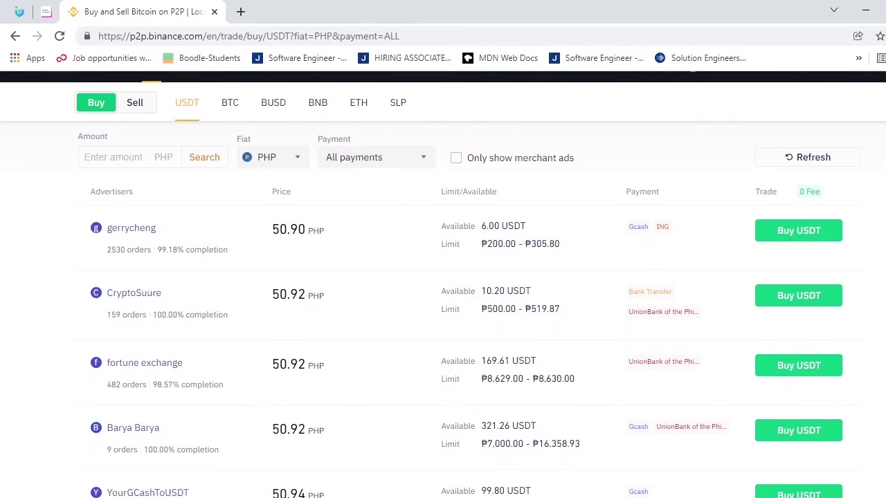
{"action": "left_click_drag", "start_coordinate": [483, 249], "coordinate": [512, 249]}
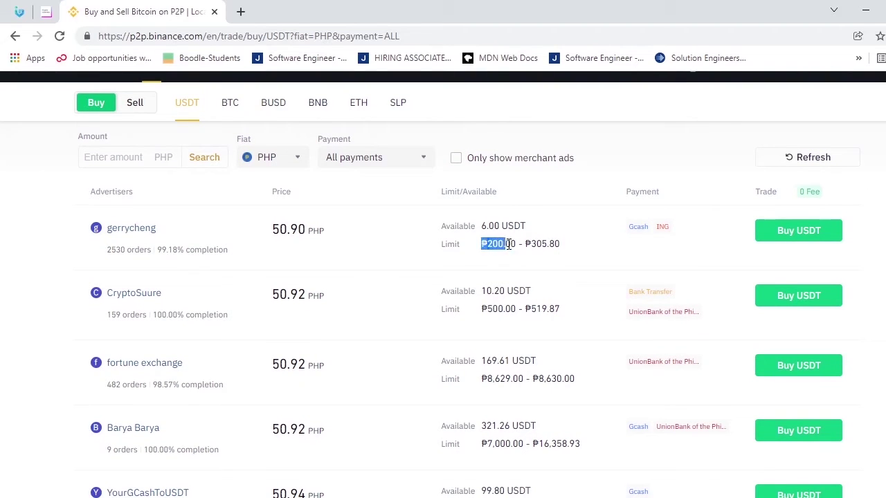
{"action": "left_click", "coordinate": [485, 378]}
{"action": "left_click_drag", "start_coordinate": [487, 444], "coordinate": [512, 445]}
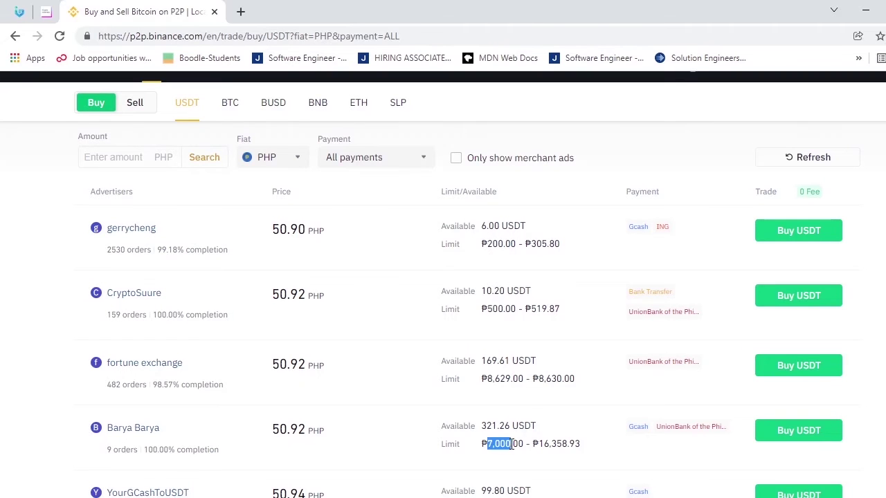
{"action": "scroll", "coordinate": [554, 401], "scroll_direction": "down", "scroll_amount": 2}
{"action": "left_click", "coordinate": [488, 373]}
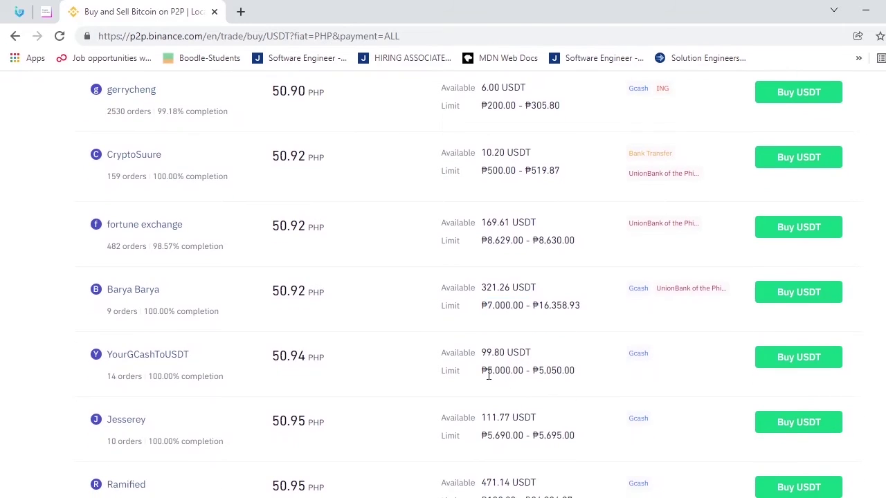
{"action": "left_click_drag", "start_coordinate": [483, 374], "coordinate": [570, 374]}
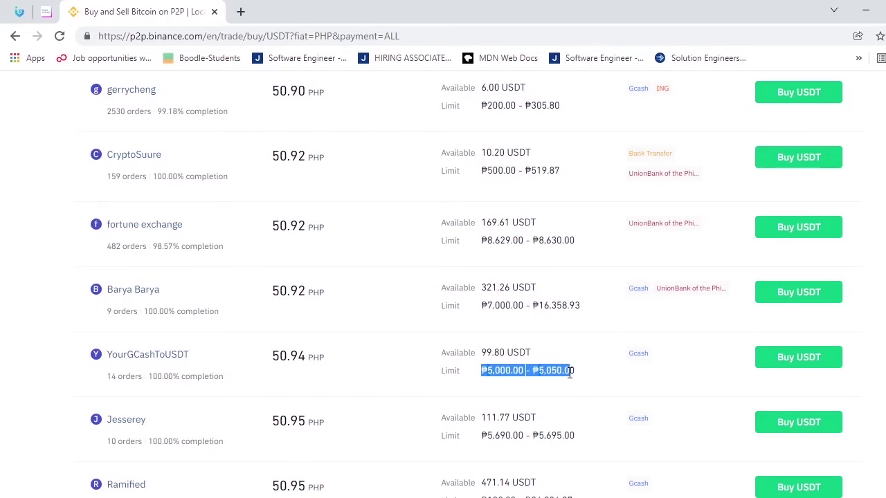
{"action": "scroll", "coordinate": [569, 368], "scroll_direction": "down", "scroll_amount": 2}
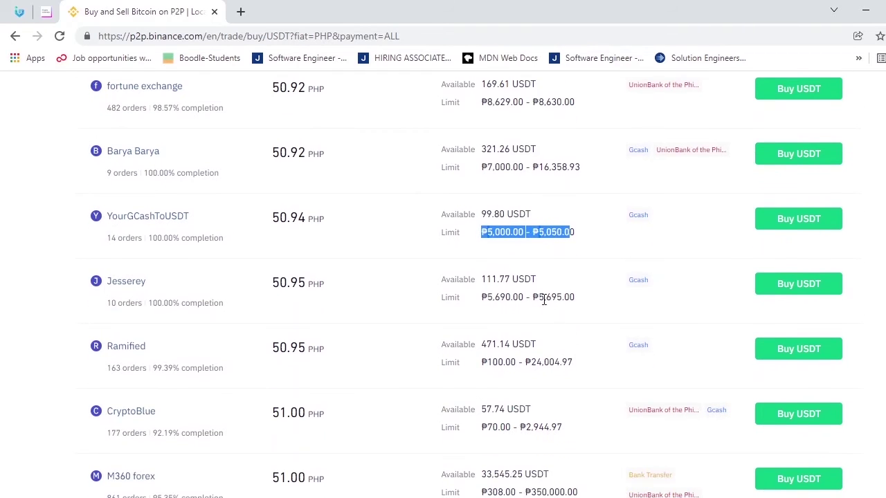
{"action": "left_click", "coordinate": [528, 229]}
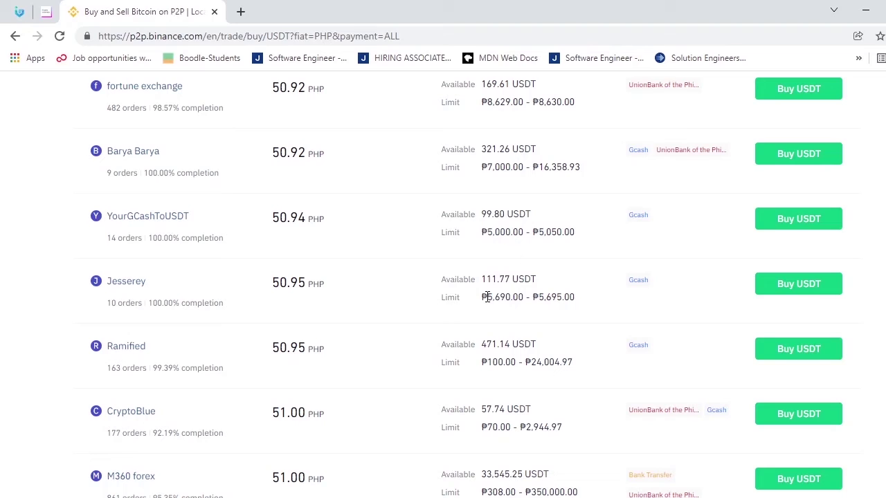
{"action": "left_click_drag", "start_coordinate": [483, 299], "coordinate": [516, 299]}
{"action": "left_click", "coordinate": [516, 299]}
{"action": "left_click_drag", "start_coordinate": [483, 362], "coordinate": [573, 362]}
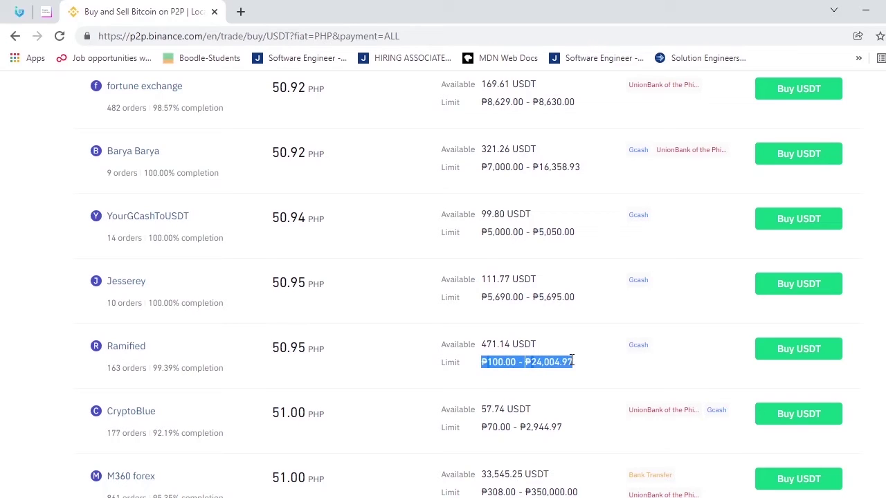
{"action": "left_click", "coordinate": [319, 371]}
{"action": "left_click_drag", "start_coordinate": [107, 368], "coordinate": [223, 370]}
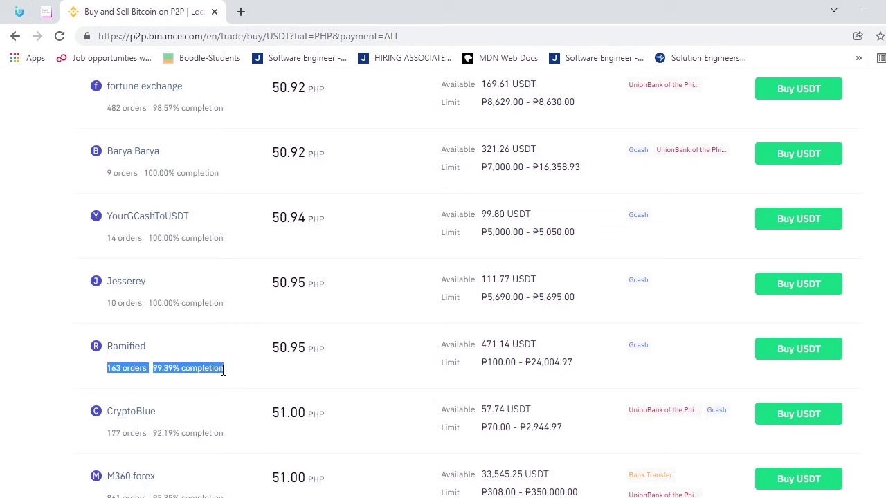
{"action": "left_click", "coordinate": [238, 376]}
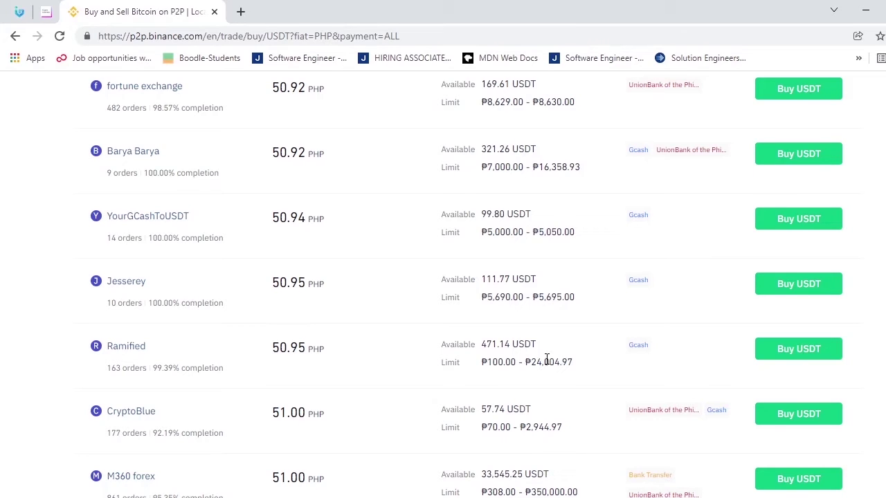
Enter 5000 PHP on the 50.95 PHP GCash offer and place the 98.13 USDT buy order
{"action": "left_click", "coordinate": [807, 361]}
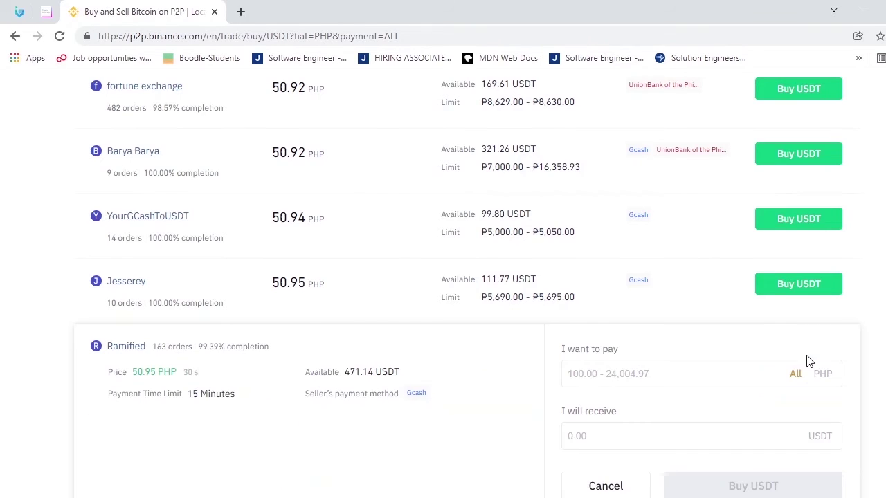
{"action": "left_click", "coordinate": [669, 380]}
{"action": "scroll", "coordinate": [138, 391], "scroll_direction": "down", "scroll_amount": 1}
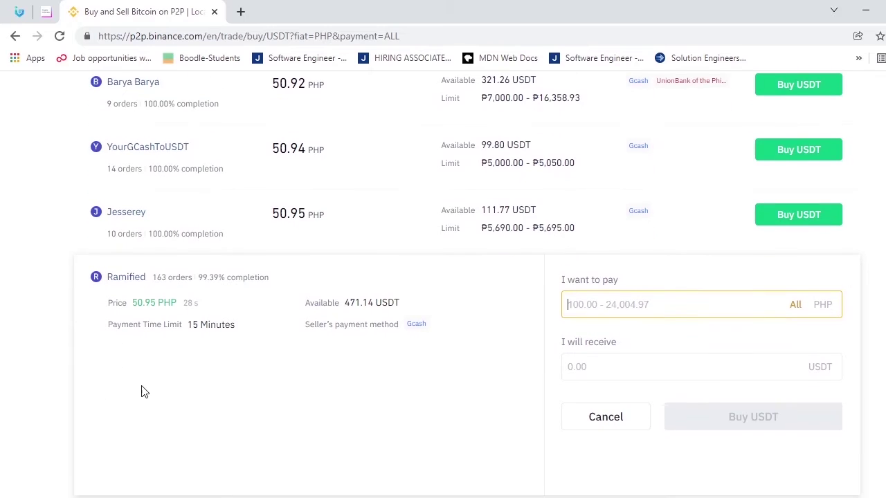
{"action": "type", "text": "5000"}
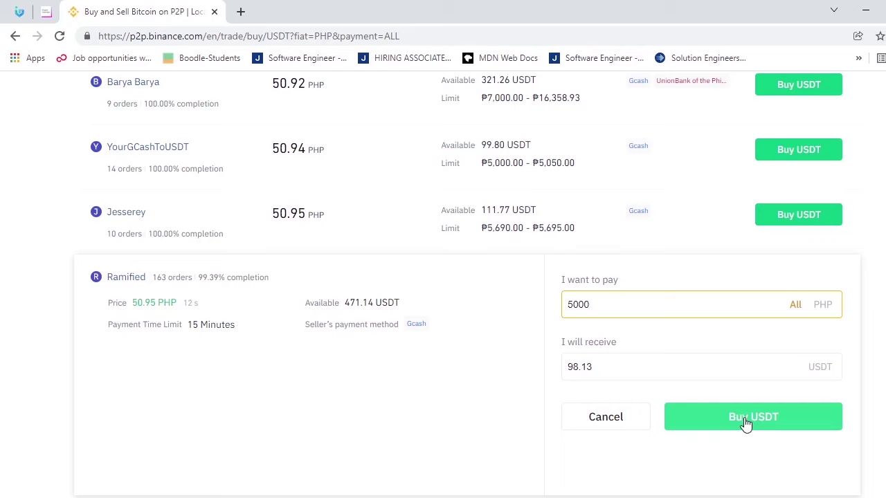
{"action": "left_click", "coordinate": [745, 420]}
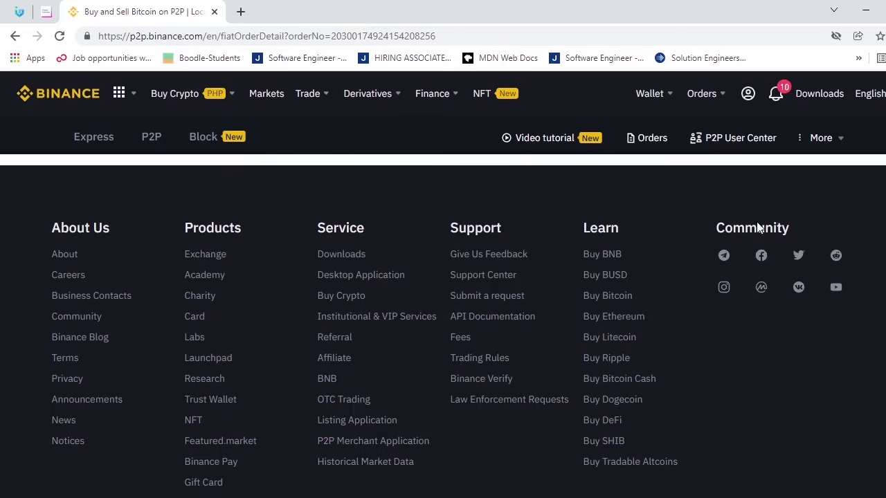
Scroll down the order page to the GCash payment details, 15-minute countdown and seller chat box
{"action": "scroll", "coordinate": [807, 212], "scroll_direction": "down", "scroll_amount": 1}
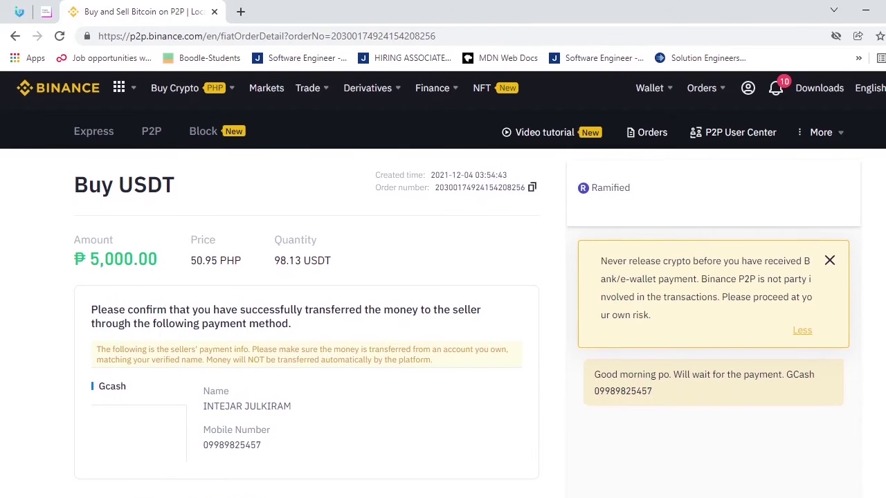
{"action": "scroll", "coordinate": [443, 280], "scroll_direction": "down", "scroll_amount": 2}
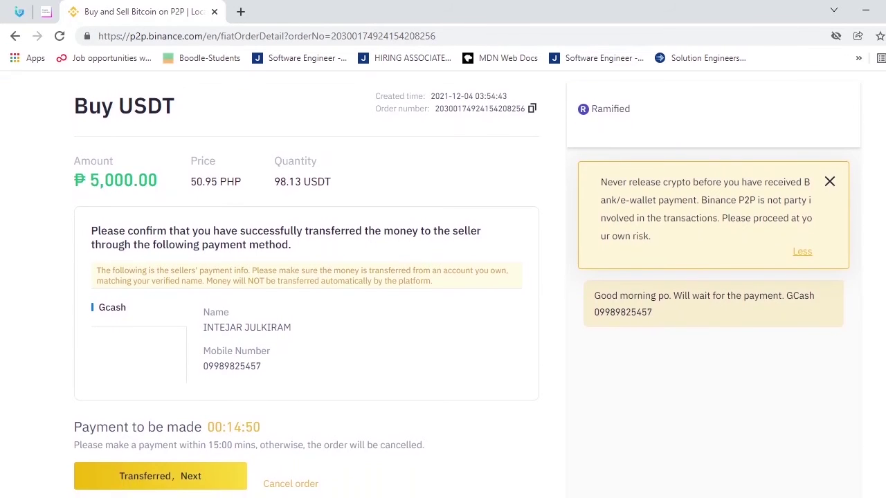
{"action": "scroll", "coordinate": [443, 280], "scroll_direction": "down", "scroll_amount": 1}
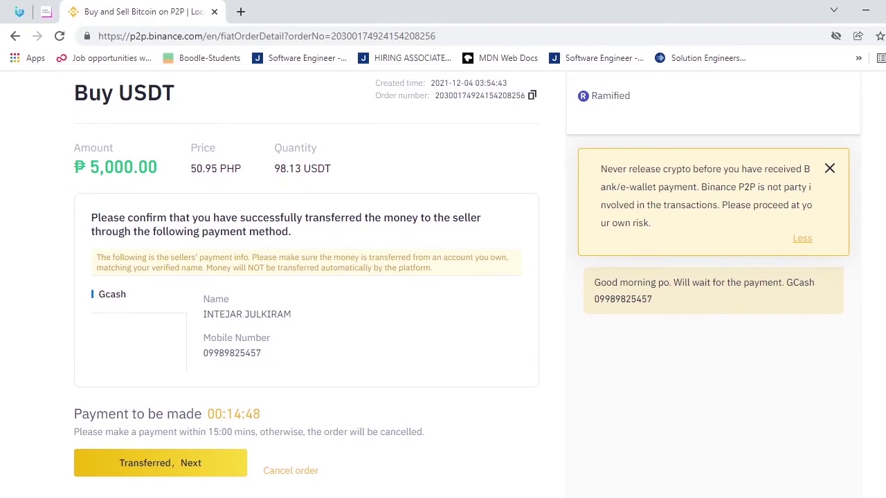
{"action": "scroll", "coordinate": [726, 371], "scroll_direction": "down", "scroll_amount": 1}
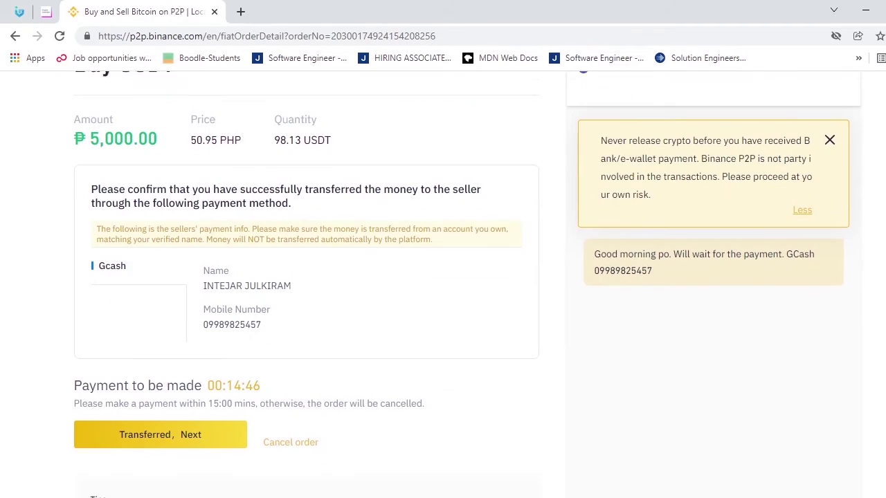
{"action": "scroll", "coordinate": [467, 278], "scroll_direction": "down", "scroll_amount": 1}
{"action": "scroll", "coordinate": [468, 284], "scroll_direction": "down", "scroll_amount": 3}
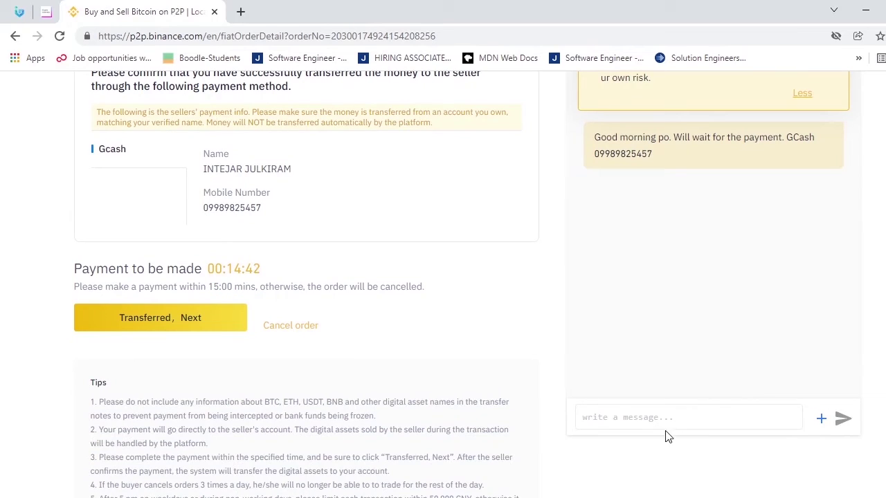
{"action": "left_click", "coordinate": [680, 419]}
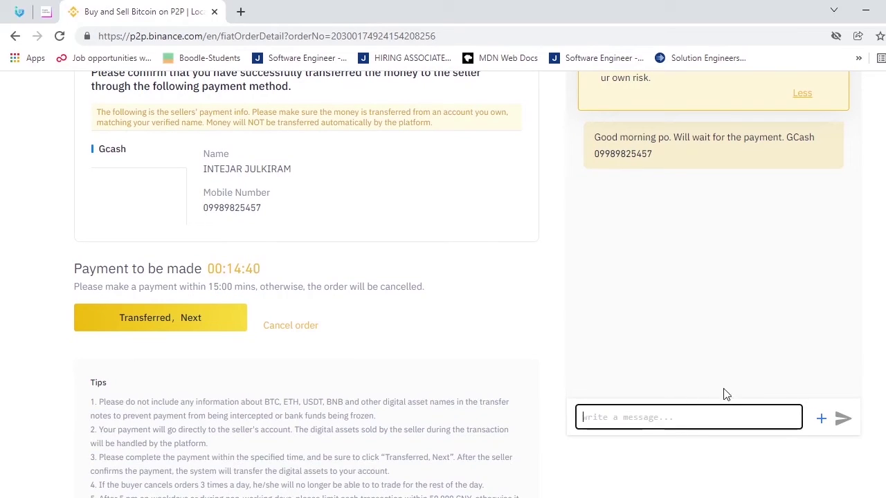
Send the seller 'Hi available?' in the order chat and check for their reply
{"action": "type", "text": "Hi A"}
{"action": "key", "text": "BackSpace"}
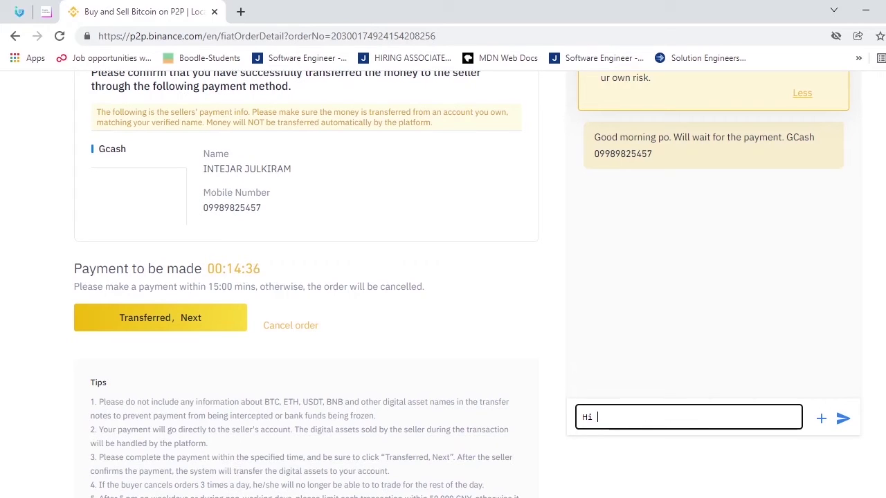
{"action": "type", "text": "a"}
{"action": "key", "text": "BackSpace"}
{"action": "type", "text": "available?"}
{"action": "key", "text": "Return"}
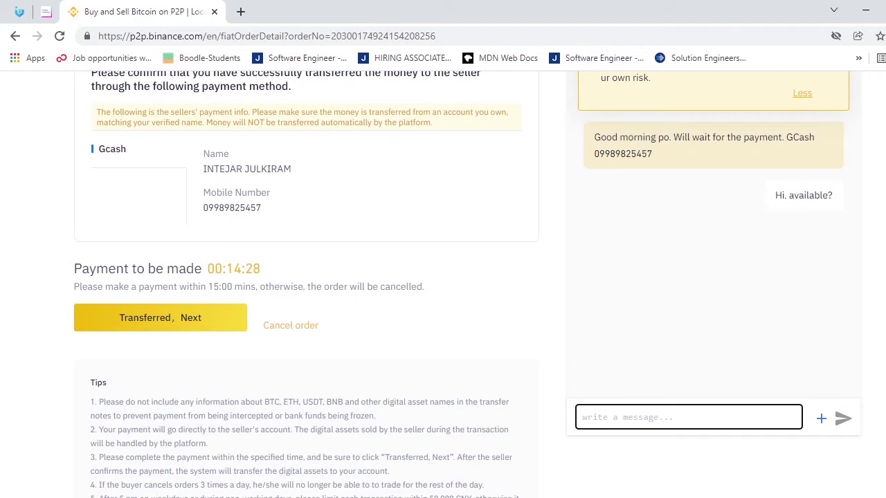
{"action": "scroll", "coordinate": [466, 284], "scroll_direction": "up", "scroll_amount": 2}
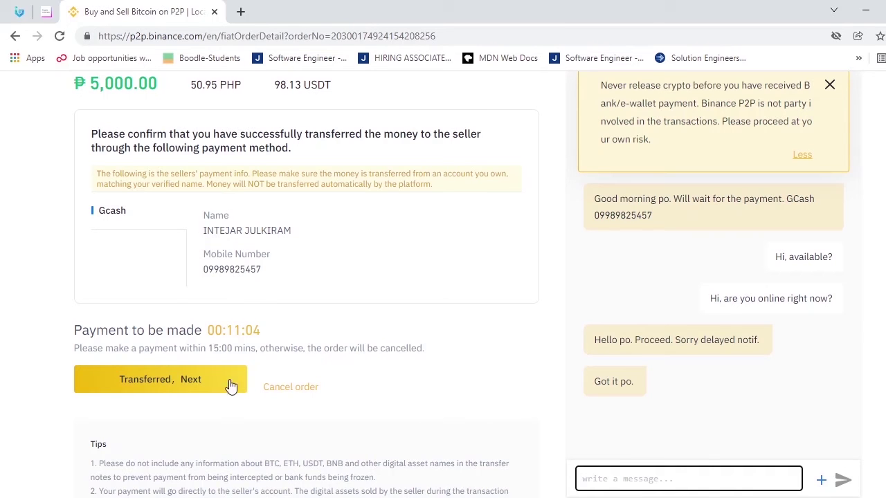
Mark the payment as transferred and confirm it in the Confirm Successful Payment dialog
{"action": "left_click", "coordinate": [199, 380]}
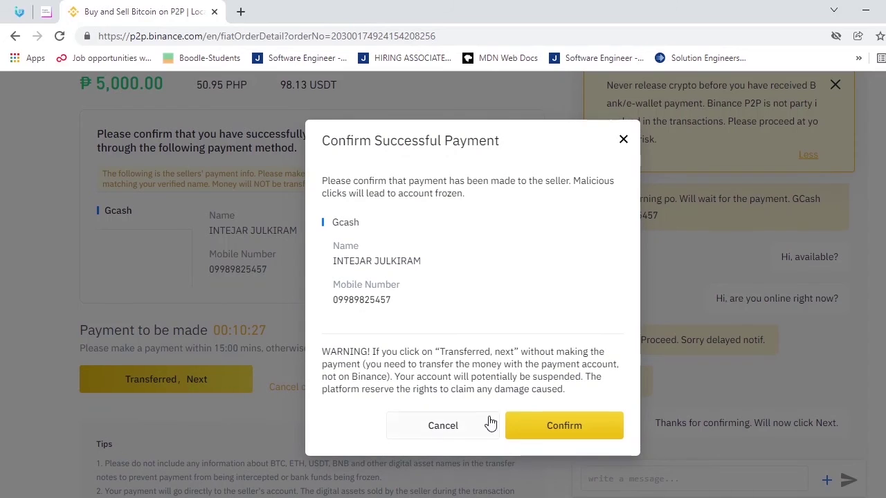
{"action": "left_click", "coordinate": [530, 426]}
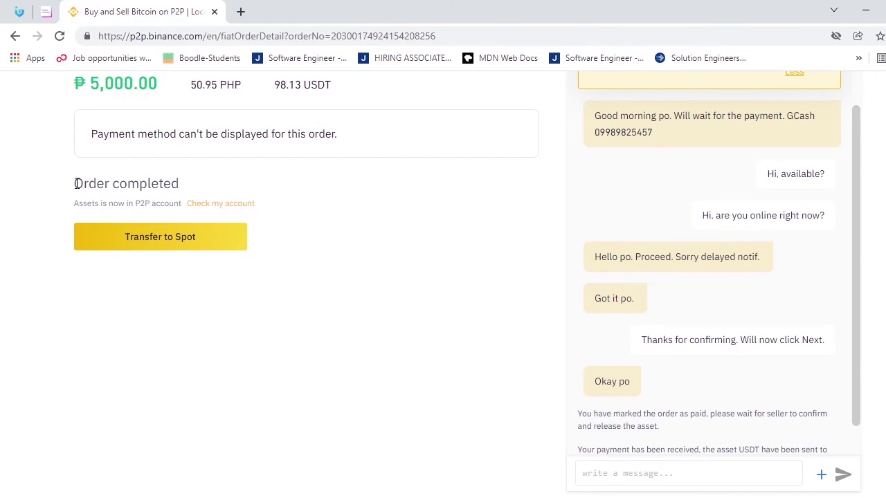
Highlight the Order completed notes, then use Transfer to Spot to reach the Funding wallet
{"action": "left_click_drag", "start_coordinate": [75, 183], "coordinate": [184, 184]}
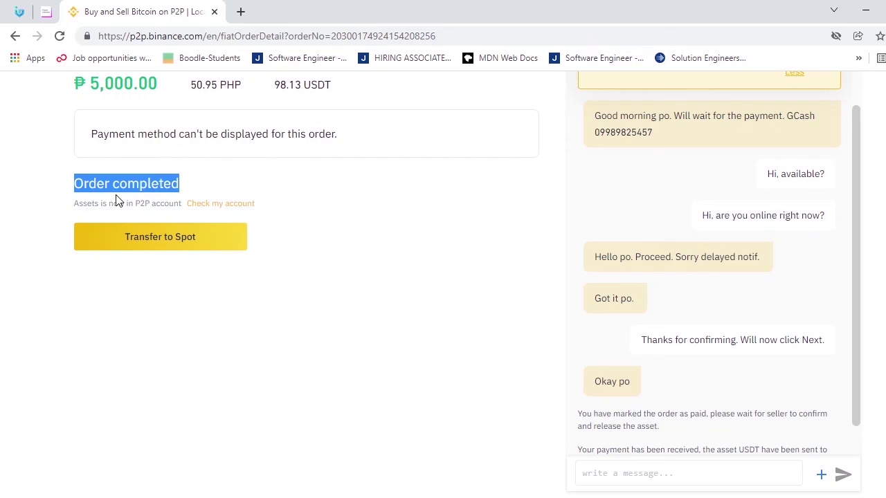
{"action": "left_click_drag", "start_coordinate": [74, 203], "coordinate": [172, 206]}
{"action": "left_click", "coordinate": [172, 205]}
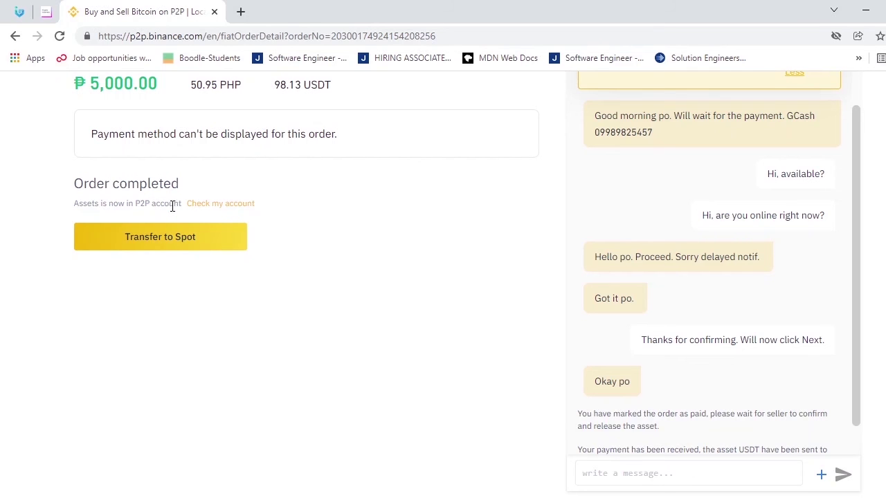
{"action": "left_click", "coordinate": [172, 248]}
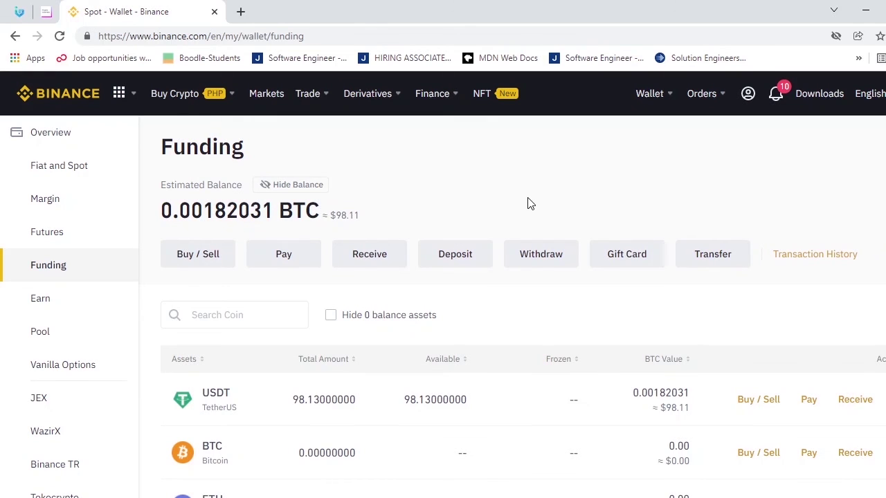
{"action": "scroll", "coordinate": [530, 204], "scroll_direction": "down", "scroll_amount": 1}
{"action": "left_click_drag", "start_coordinate": [204, 329], "coordinate": [231, 326]}
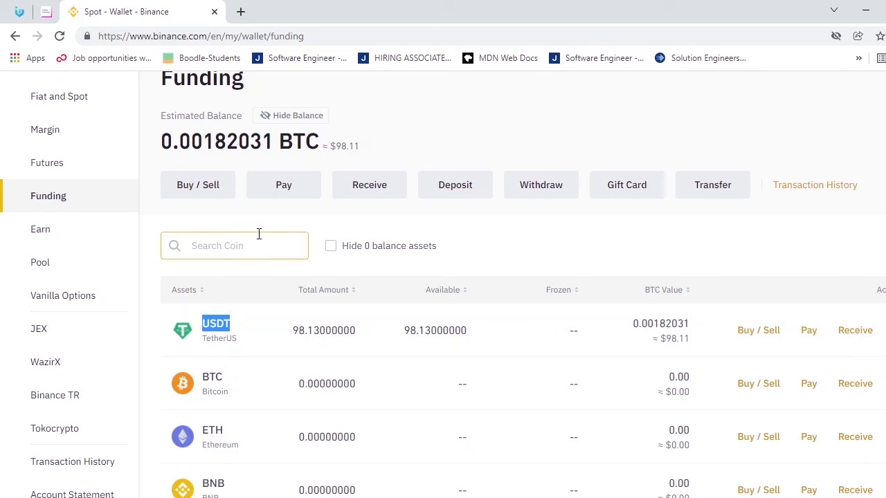
{"action": "left_click_drag", "start_coordinate": [293, 332], "coordinate": [359, 339]}
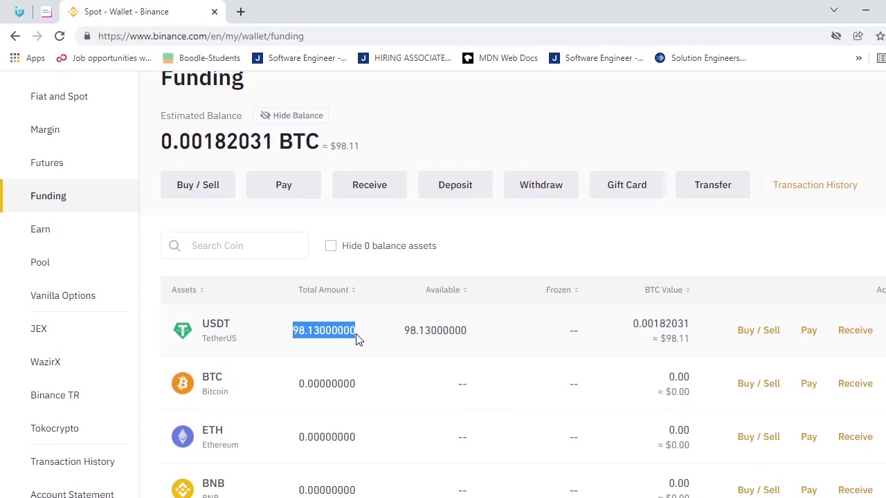
{"action": "left_click_drag", "start_coordinate": [662, 339], "coordinate": [690, 339]}
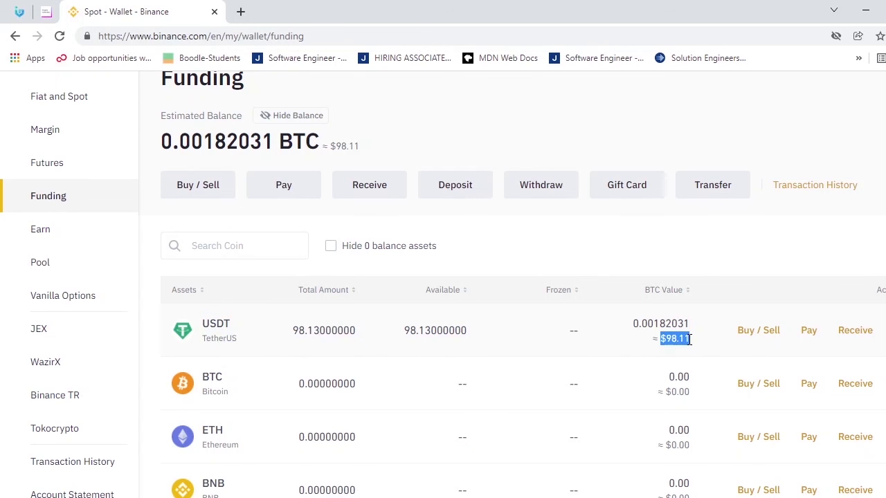
{"action": "left_click", "coordinate": [690, 339]}
{"action": "scroll", "coordinate": [688, 338], "scroll_direction": "up", "scroll_amount": 1}
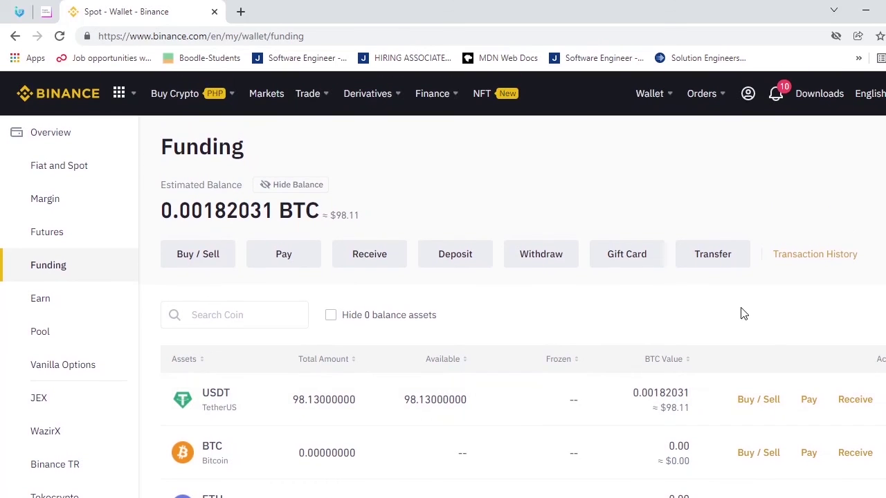
{"action": "left_click", "coordinate": [249, 104]}
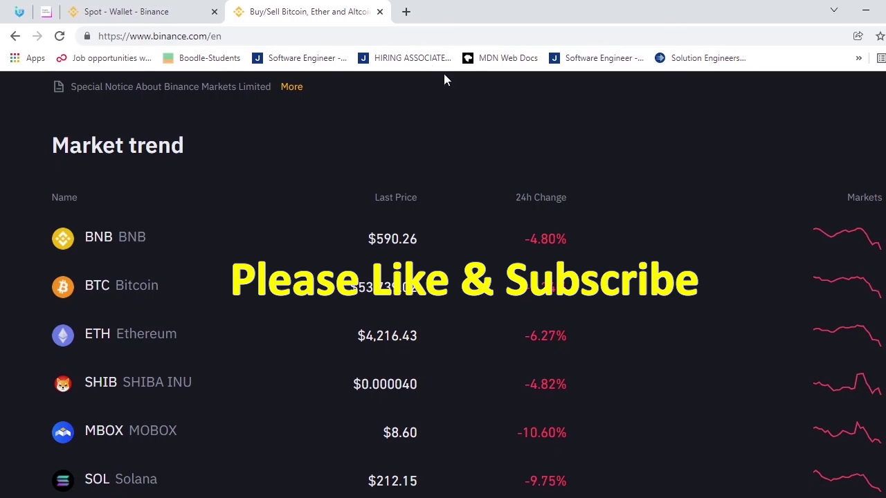
{"action": "left_click", "coordinate": [380, 13]}
{"action": "scroll", "coordinate": [443, 291], "scroll_direction": "down", "scroll_amount": 2}
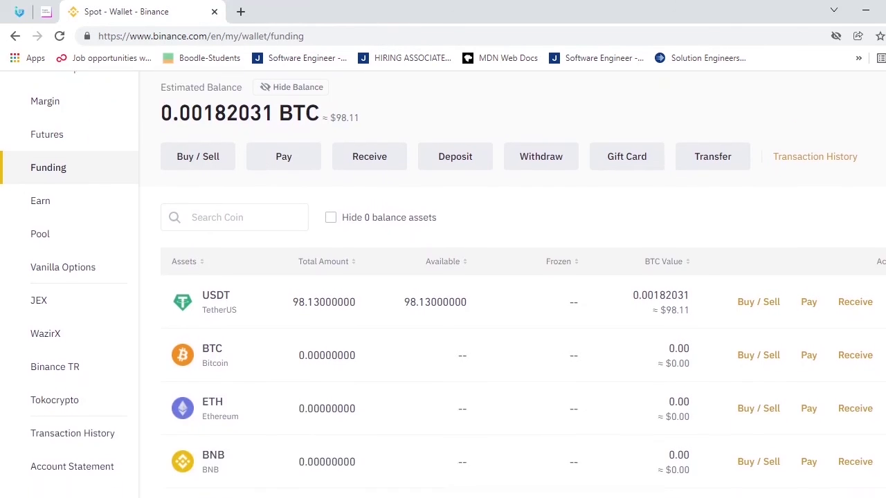